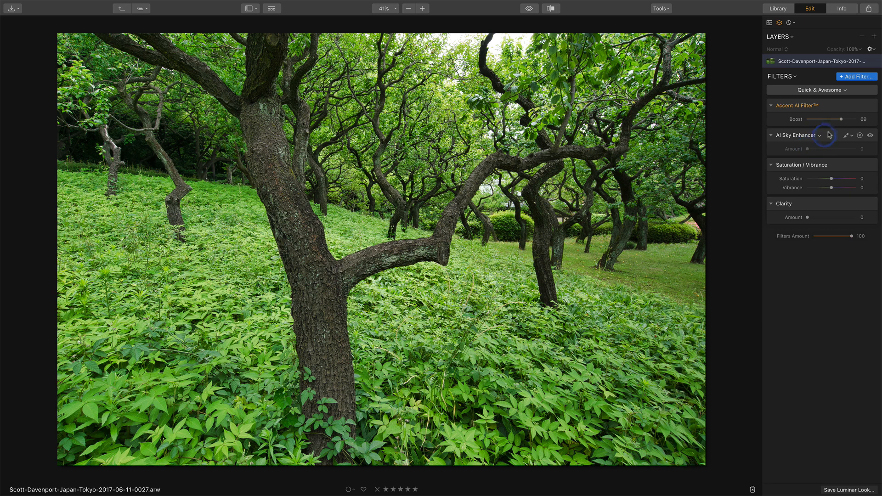
Set the Accent AI boost to 74, saturation and vibrance to 6 each, and the clarity amount to 25
{"action": "left_click_drag", "start_coordinate": [842, 122], "coordinate": [844, 119]}
{"action": "left_click_drag", "start_coordinate": [832, 178], "coordinate": [833, 188]}
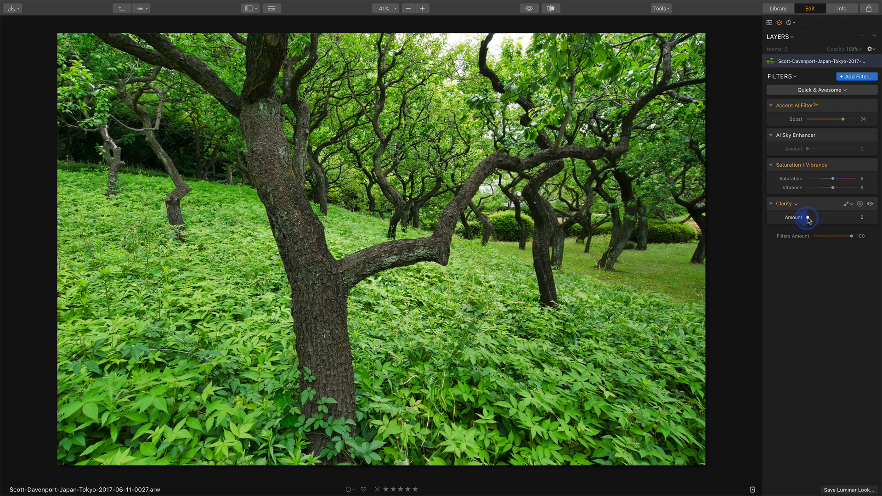
{"action": "left_click_drag", "start_coordinate": [808, 218], "coordinate": [818, 218]}
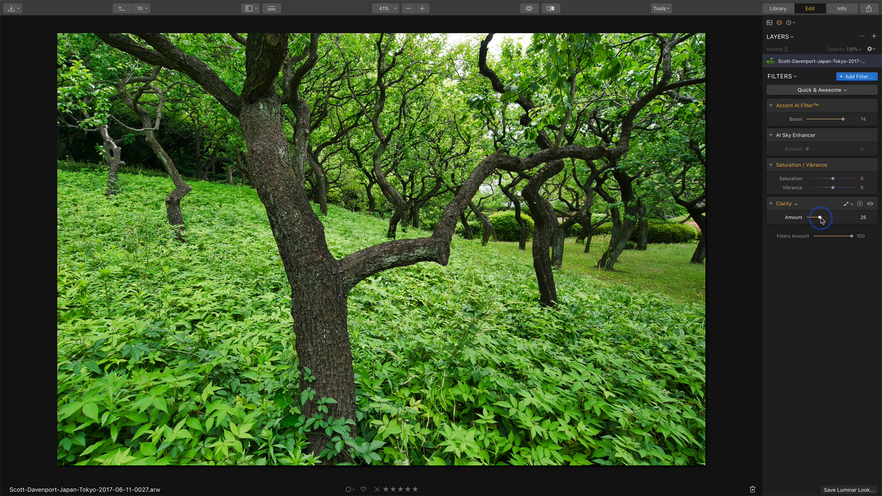
Add an HSL filter and shift the yellow hue to 33
{"action": "left_click", "coordinate": [852, 78]}
{"action": "scroll", "coordinate": [733, 252], "scroll_direction": "down", "scroll_amount": 3}
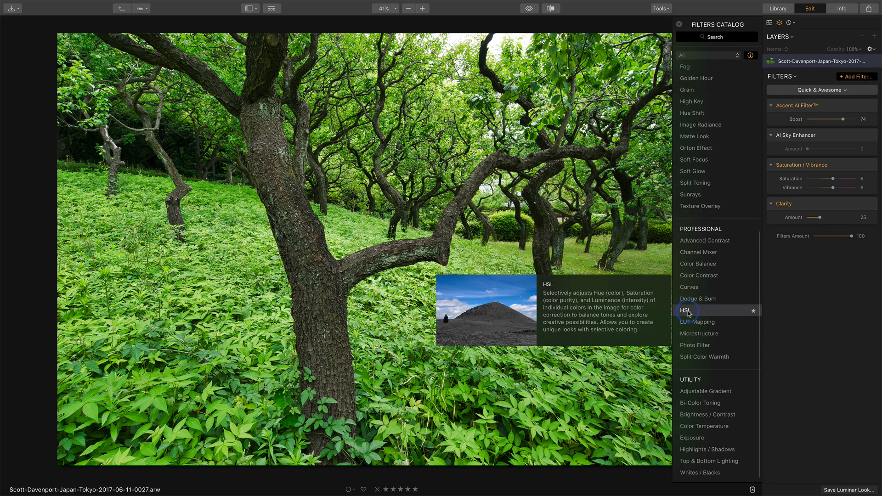
{"action": "left_click", "coordinate": [688, 312]}
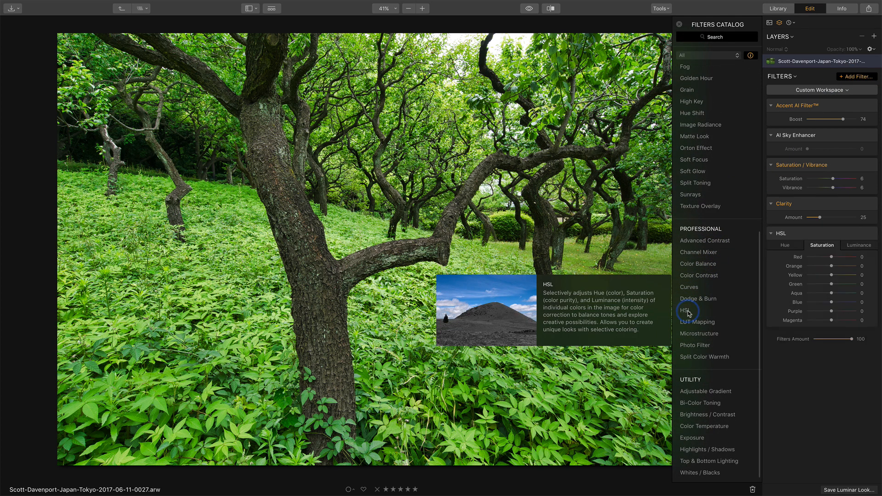
{"action": "left_click", "coordinate": [679, 24]}
{"action": "left_click", "coordinate": [783, 246]}
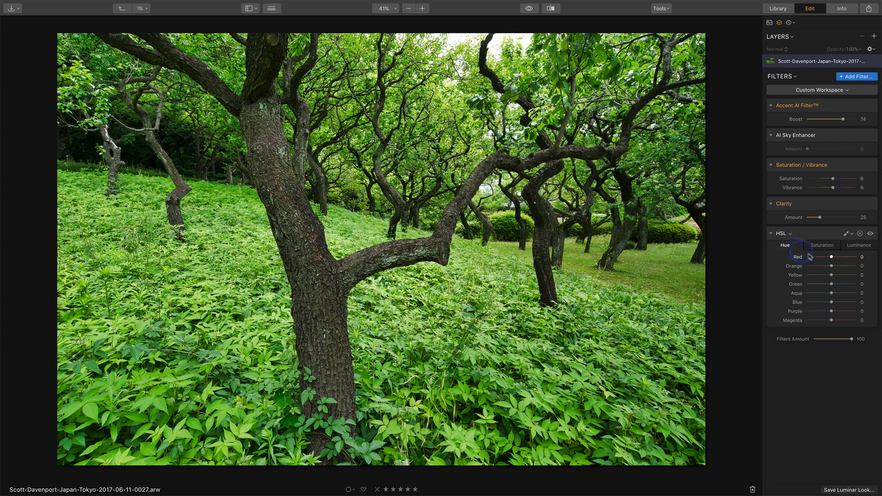
{"action": "left_click", "coordinate": [830, 275]}
{"action": "left_click_drag", "start_coordinate": [834, 277], "coordinate": [842, 278]}
Add a Highlights / Shadows filter, set Shadows to -21, and compare the photo with and without the filter
{"action": "left_click", "coordinate": [857, 78]}
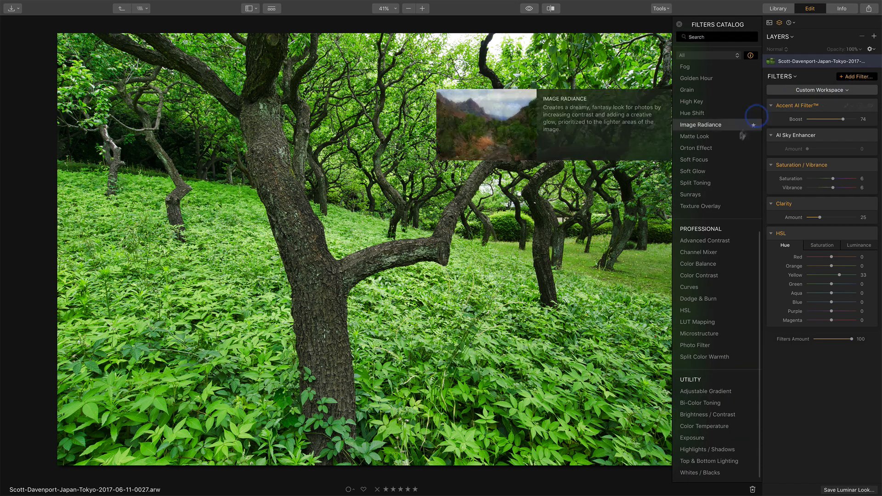
{"action": "mouse_move", "coordinate": [722, 265]}
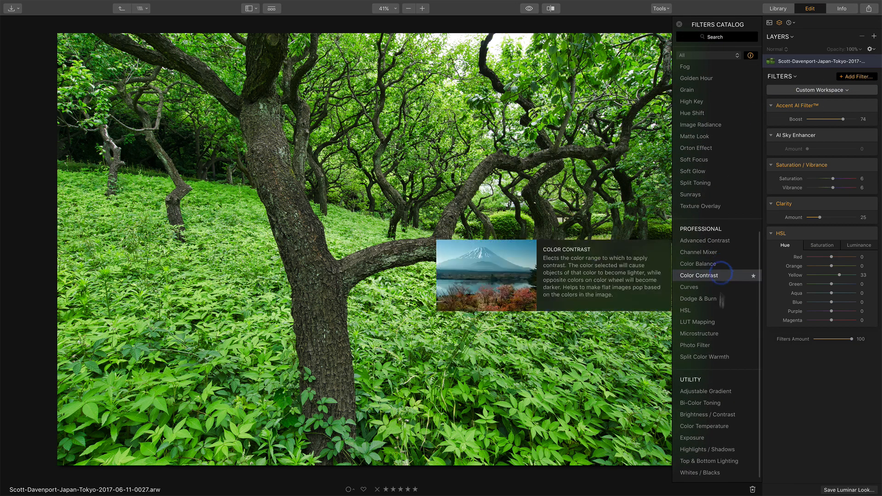
{"action": "left_click", "coordinate": [716, 450]}
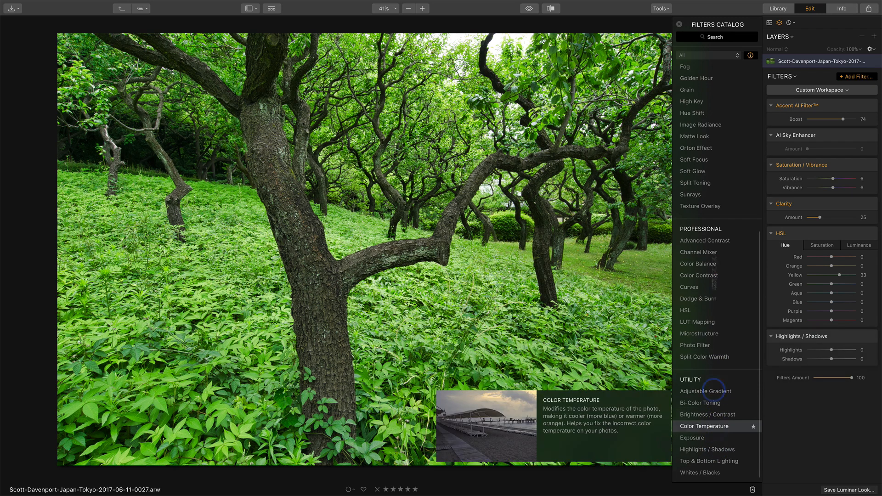
{"action": "left_click", "coordinate": [679, 25]}
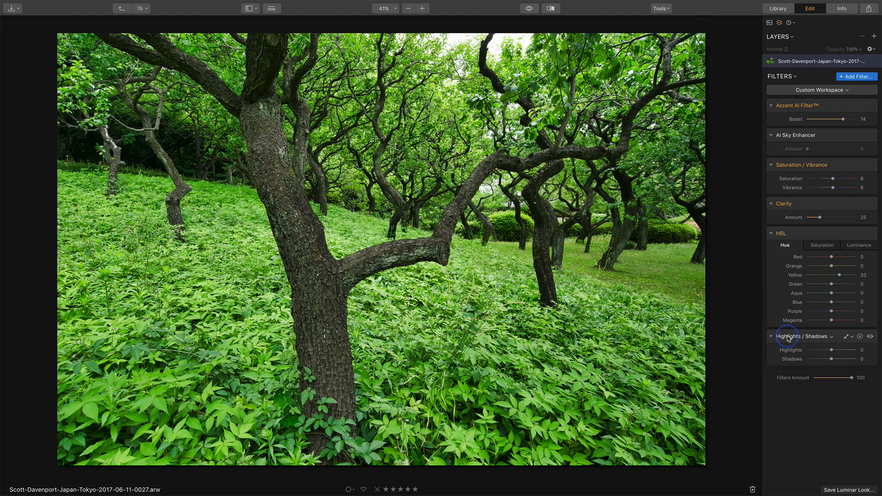
{"action": "left_click_drag", "start_coordinate": [831, 360], "coordinate": [830, 362]}
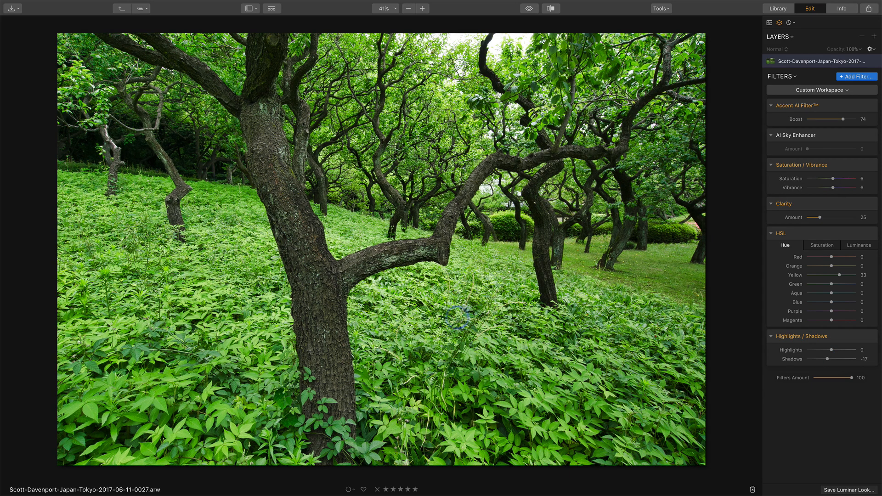
{"action": "left_click_drag", "start_coordinate": [827, 361], "coordinate": [827, 361]}
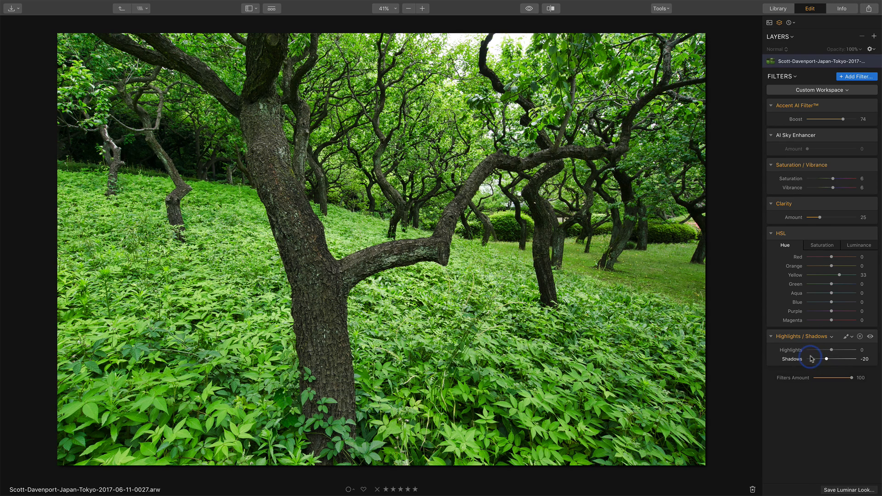
{"action": "left_click", "coordinate": [871, 337]}
{"action": "left_click", "coordinate": [871, 337]}
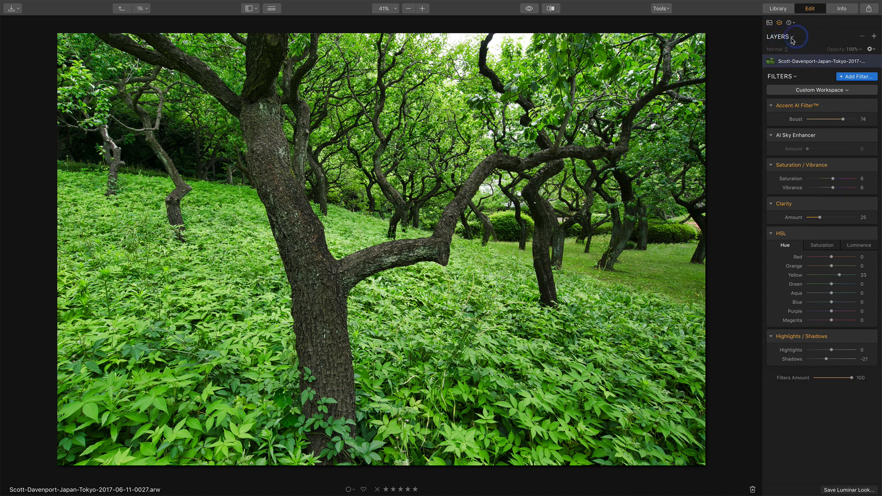
Add a new adjustment layer above the photo and name it Glow
{"action": "left_click", "coordinate": [874, 37]}
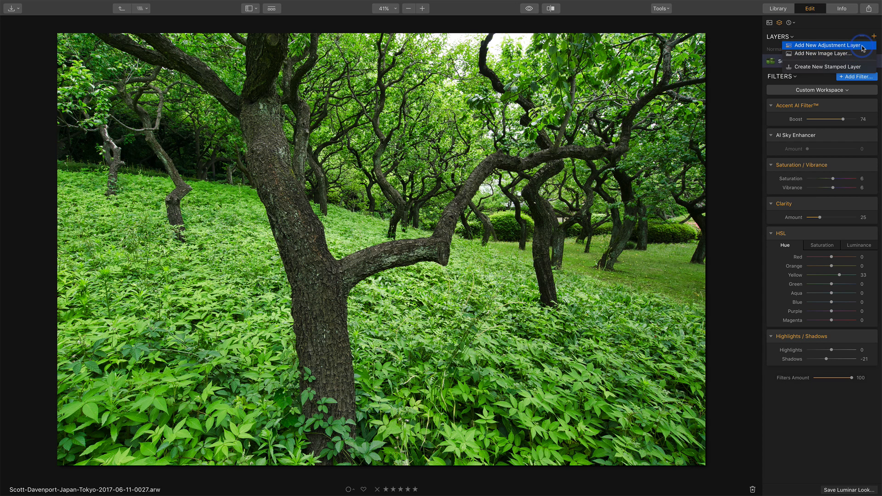
{"action": "left_click", "coordinate": [863, 46]}
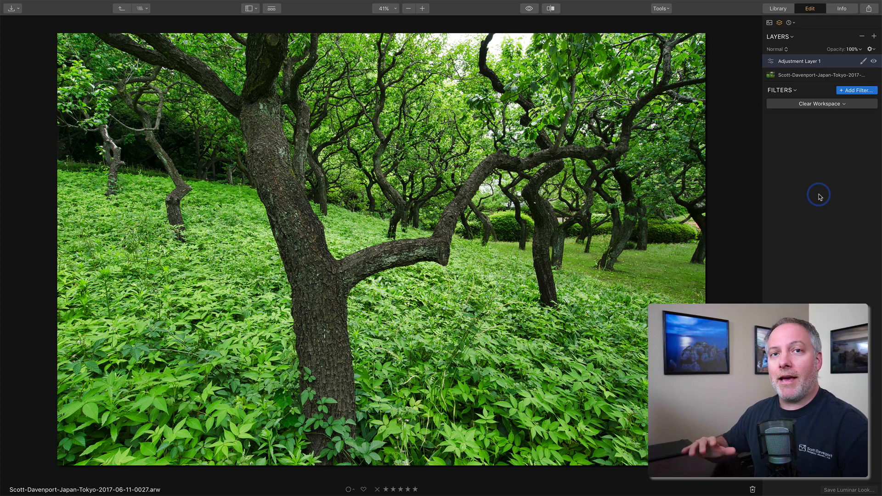
{"action": "double_click", "coordinate": [798, 62]}
{"action": "type", "text": "Glow"}
Add an Orton Effect filter to the Glow layer with an amount of 31 and a brightness of 8
{"action": "left_click", "coordinate": [855, 94]}
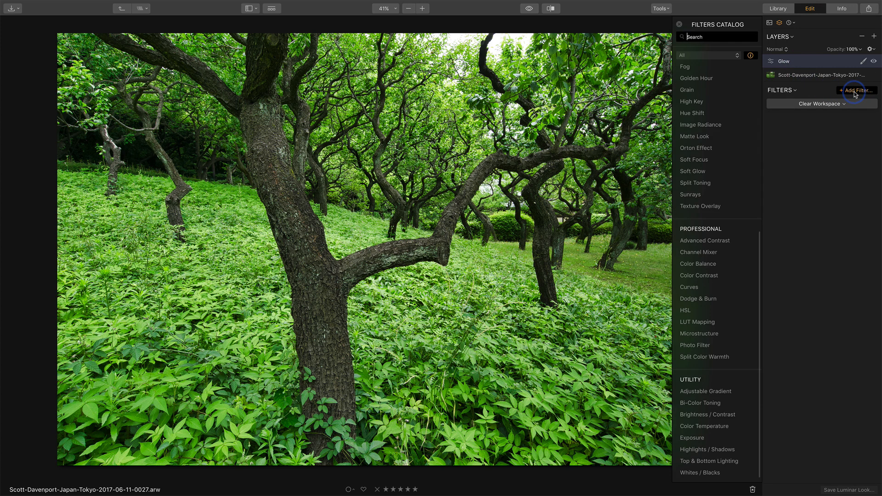
{"action": "left_click", "coordinate": [709, 149]}
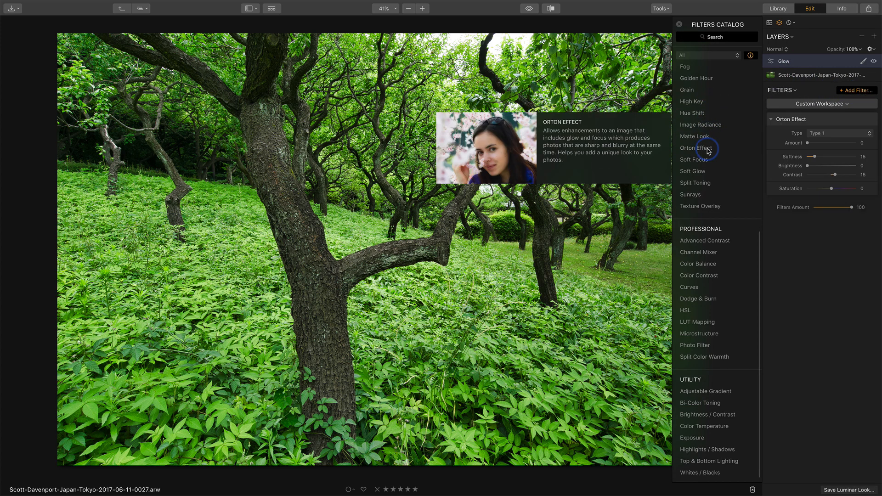
{"action": "left_click", "coordinate": [679, 24]}
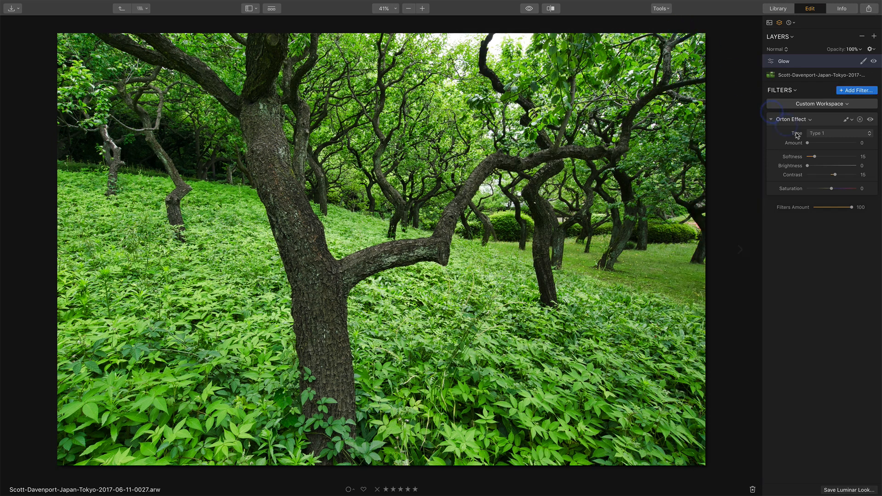
{"action": "left_click_drag", "start_coordinate": [807, 143], "coordinate": [810, 144]}
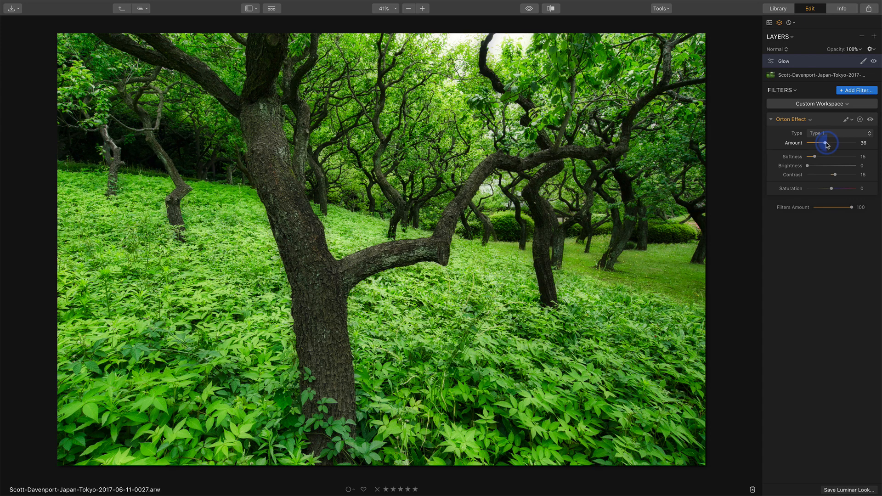
{"action": "left_click", "coordinate": [808, 167]}
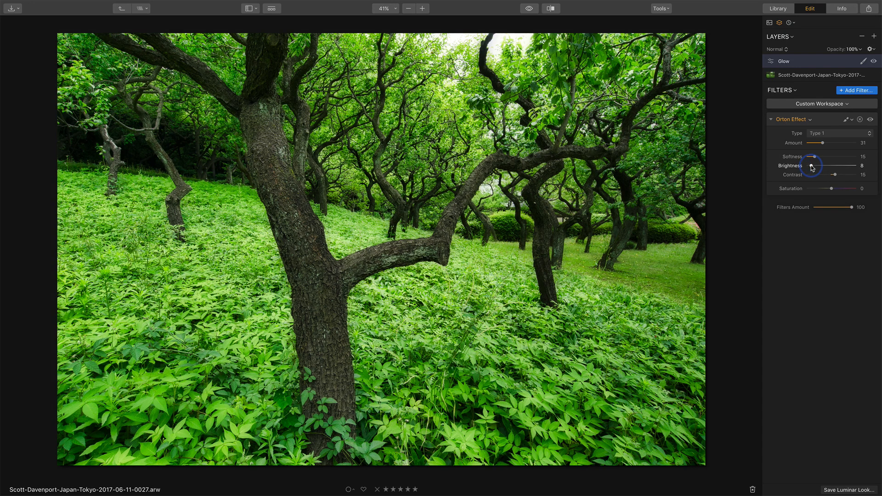
{"action": "left_click", "coordinate": [835, 175]}
Create a luminosity mask on the Glow layer and open it for brush editing with the mask overlay shown
{"action": "left_click", "coordinate": [864, 63]}
{"action": "left_click", "coordinate": [846, 101]}
{"action": "left_click", "coordinate": [863, 61]}
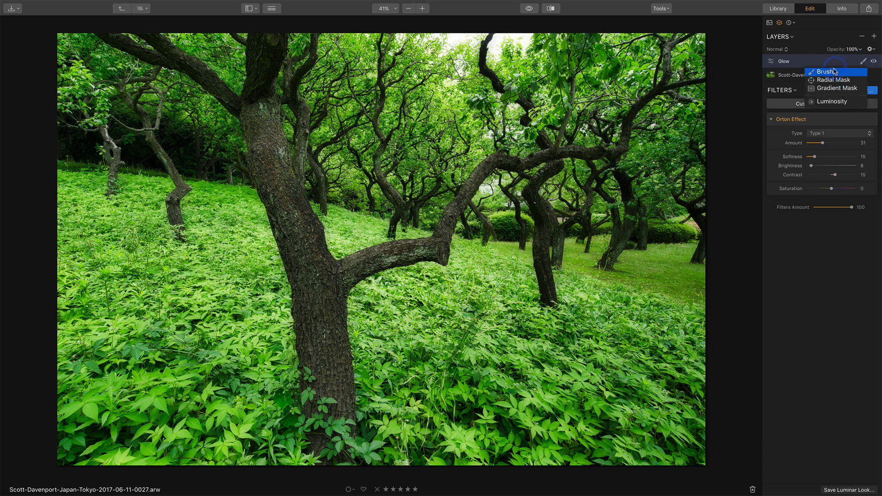
{"action": "left_click", "coordinate": [834, 72]}
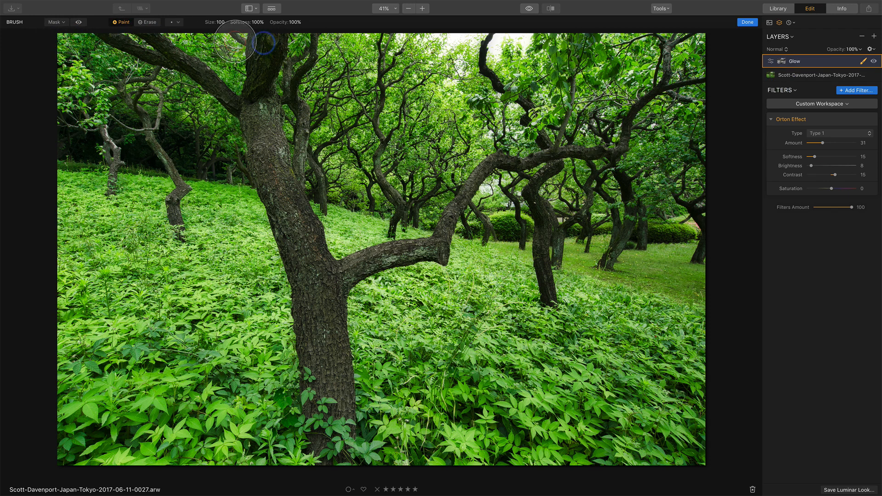
{"action": "left_click", "coordinate": [79, 22]}
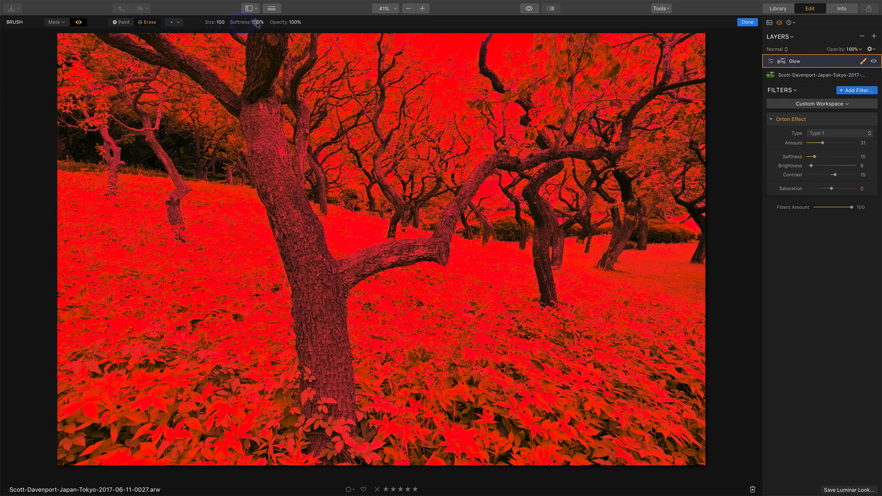
Erase the mask along the upper part of the main trunk with a size 76 brush at 31% opacity
{"action": "left_click_drag", "start_coordinate": [283, 22], "coordinate": [255, 23]}
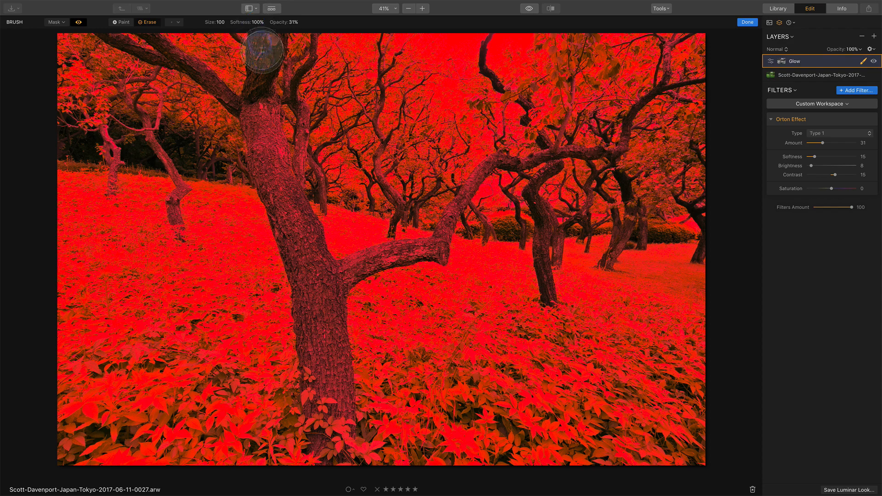
{"action": "key", "text": "["}
{"action": "key", "text": "["}
{"action": "key", "text": "["}
{"action": "mouse_move", "coordinate": [267, 50]}
{"action": "left_mouse_down"}
{"action": "mouse_move", "coordinate": [268, 156]}
{"action": "mouse_move", "coordinate": [264, 108]}
{"action": "mouse_move", "coordinate": [341, 401]}
{"action": "mouse_move", "coordinate": [318, 267]}
{"action": "mouse_move", "coordinate": [283, 202]}
{"action": "mouse_move", "coordinate": [261, 118]}
{"action": "mouse_move", "coordinate": [274, 152]}
{"action": "left_mouse_up"}
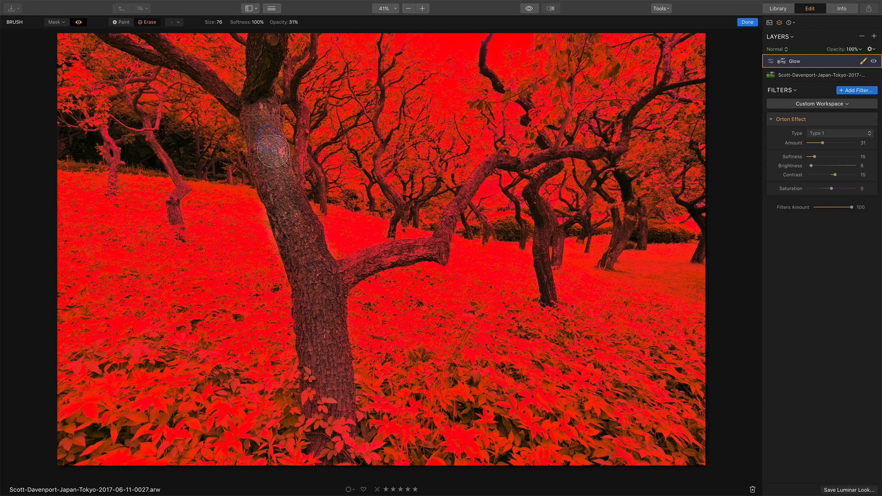
Erase the mask along the large branch that extends from the main trunk, using a smaller brush
{"action": "key", "text": "bracketleft"}
{"action": "key", "text": "bracketleft"}
{"action": "mouse_move", "coordinate": [359, 283]}
{"action": "left_mouse_down"}
{"action": "mouse_move", "coordinate": [431, 260]}
{"action": "mouse_move", "coordinate": [354, 282]}
{"action": "mouse_move", "coordinate": [450, 261]}
{"action": "mouse_move", "coordinate": [461, 210]}
{"action": "mouse_move", "coordinate": [497, 166]}
{"action": "mouse_move", "coordinate": [470, 191]}
{"action": "mouse_move", "coordinate": [485, 172]}
{"action": "mouse_move", "coordinate": [599, 152]}
{"action": "left_mouse_up"}
Erase the mask over the thin trunk behind the main tree with a size 16 brush
{"action": "key", "text": "bracketleft"}
{"action": "key", "text": "bracketleft"}
{"action": "key", "text": "bracketleft"}
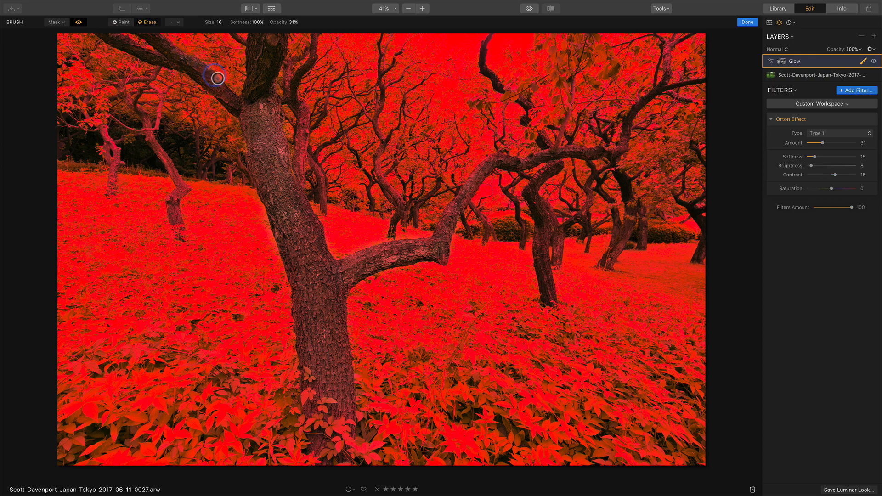
{"action": "mouse_move", "coordinate": [310, 121]}
{"action": "left_mouse_down"}
{"action": "mouse_move", "coordinate": [294, 195]}
{"action": "mouse_move", "coordinate": [310, 136]}
{"action": "mouse_move", "coordinate": [306, 126]}
{"action": "mouse_move", "coordinate": [299, 192]}
{"action": "mouse_move", "coordinate": [297, 88]}
{"action": "mouse_move", "coordinate": [302, 187]}
{"action": "mouse_move", "coordinate": [337, 320]}
{"action": "left_mouse_up"}
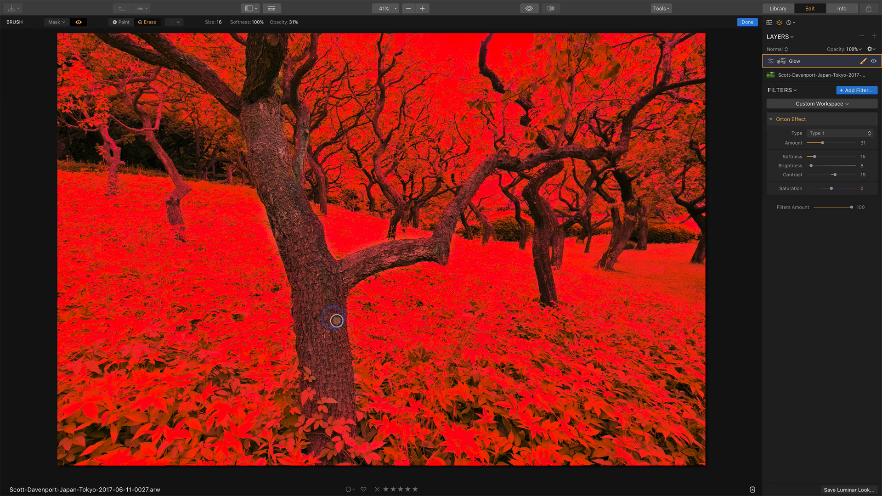
Erase the mask over the lower main trunk with a larger brush, enlarge the brush to 100, and finish mask editing with the overlay hidden
{"action": "key", "text": "bracketright"}
{"action": "key", "text": "bracketright"}
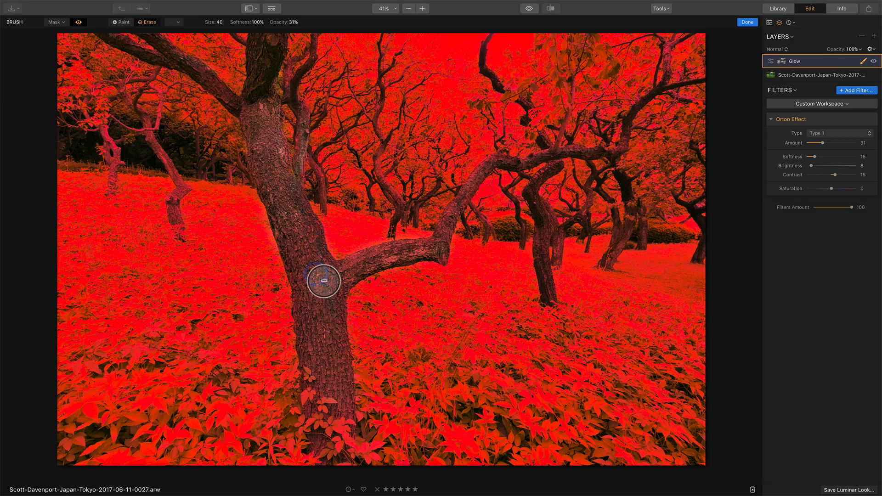
{"action": "key", "text": "bracketright"}
{"action": "mouse_move", "coordinate": [324, 281]}
{"action": "left_mouse_down"}
{"action": "mouse_move", "coordinate": [335, 326]}
{"action": "mouse_move", "coordinate": [298, 240]}
{"action": "mouse_move", "coordinate": [329, 366]}
{"action": "left_mouse_up"}
{"action": "key", "text": "bracketright"}
{"action": "key", "text": "bracketright"}
{"action": "key", "text": "bracketright"}
{"action": "key", "text": "bracketright"}
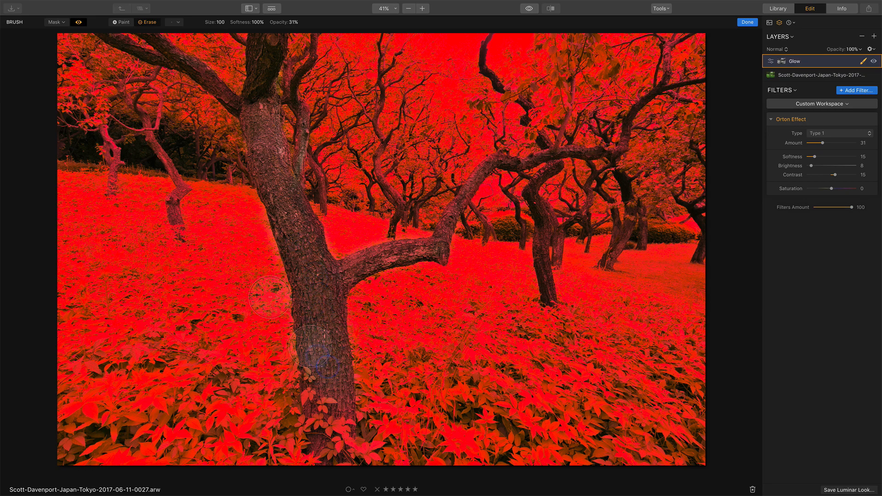
{"action": "left_click", "coordinate": [79, 22]}
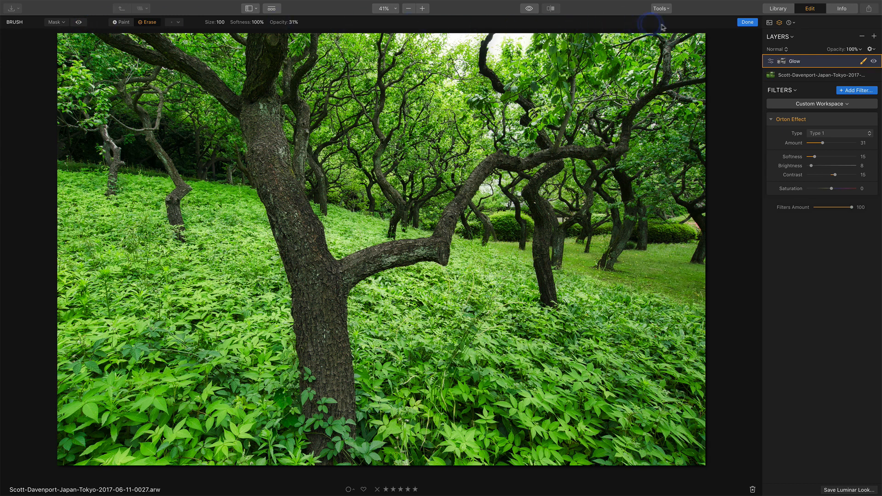
{"action": "left_click", "coordinate": [748, 22]}
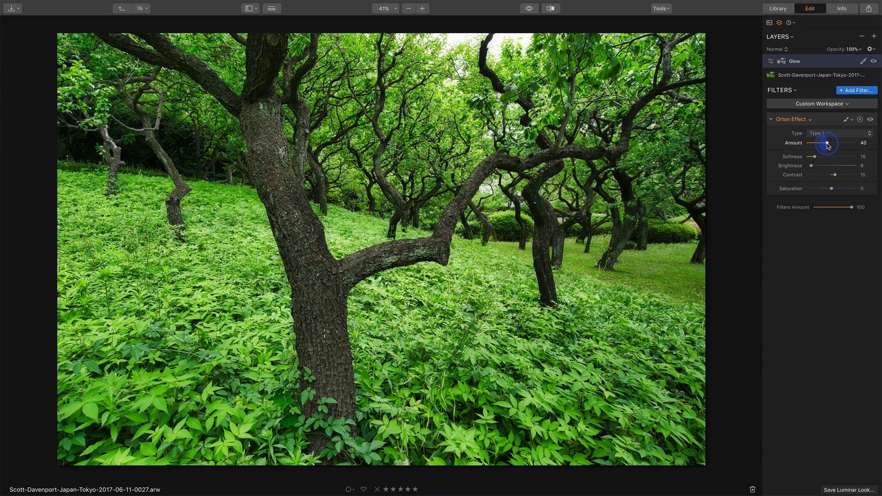
Try stronger Orton Effect amounts on the masked Glow layer and settle on 45
{"action": "left_click_drag", "start_coordinate": [830, 143], "coordinate": [833, 146]}
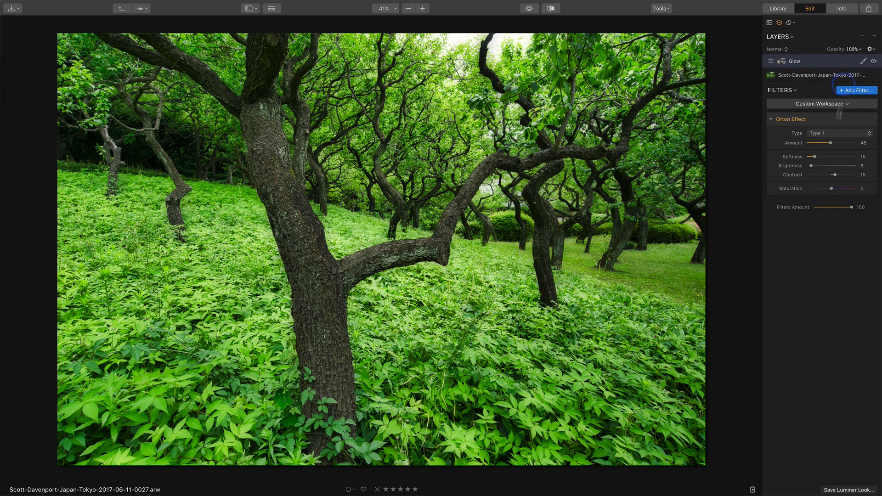
{"action": "left_click_drag", "start_coordinate": [831, 145], "coordinate": [848, 147]}
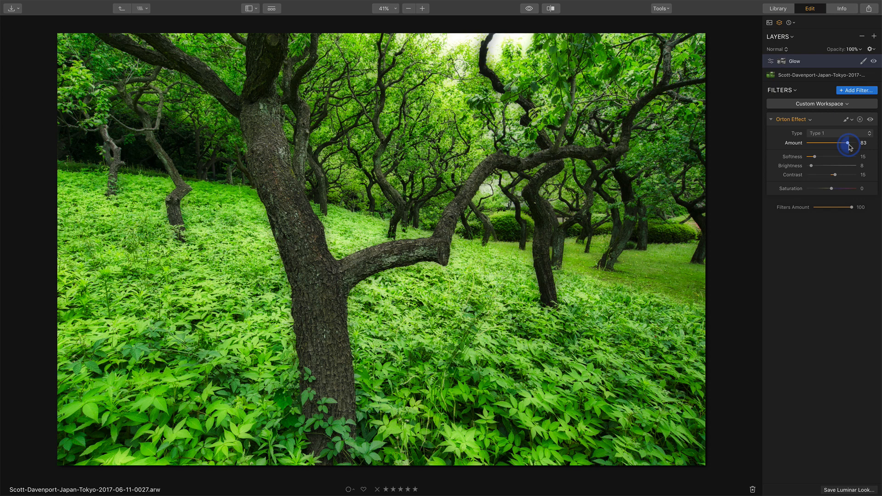
{"action": "left_click_drag", "start_coordinate": [849, 147], "coordinate": [839, 147]}
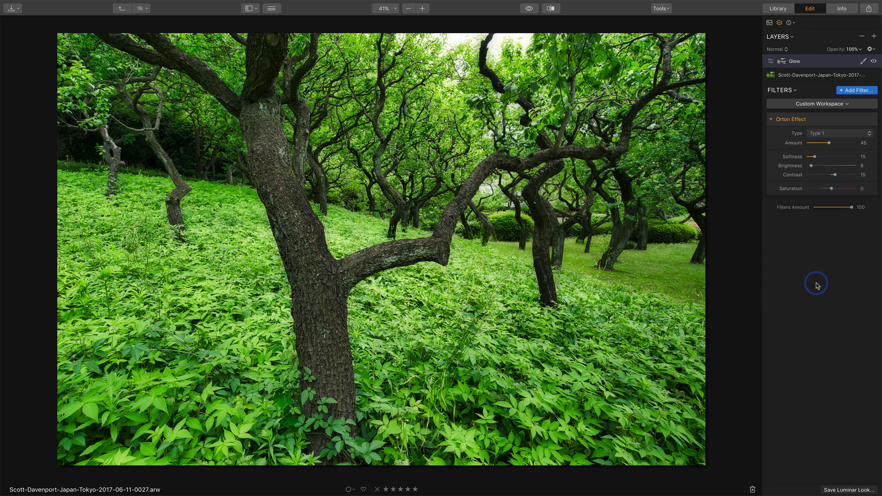
Compare the photo before and after editing by moving the split line across the image
{"action": "left_click", "coordinate": [551, 9]}
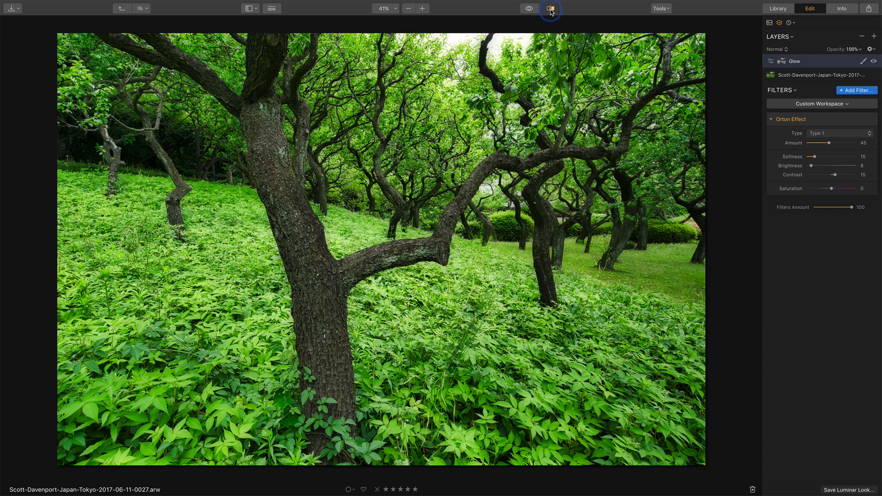
{"action": "left_click_drag", "start_coordinate": [172, 326], "coordinate": [113, 316]}
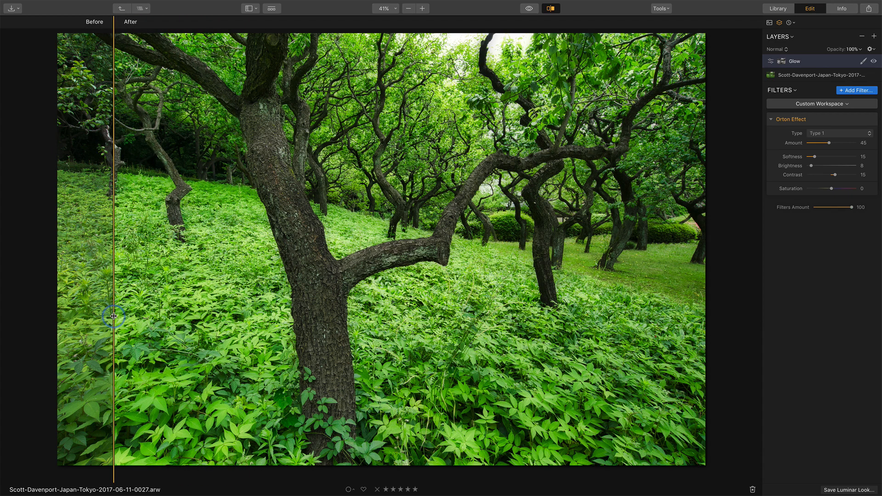